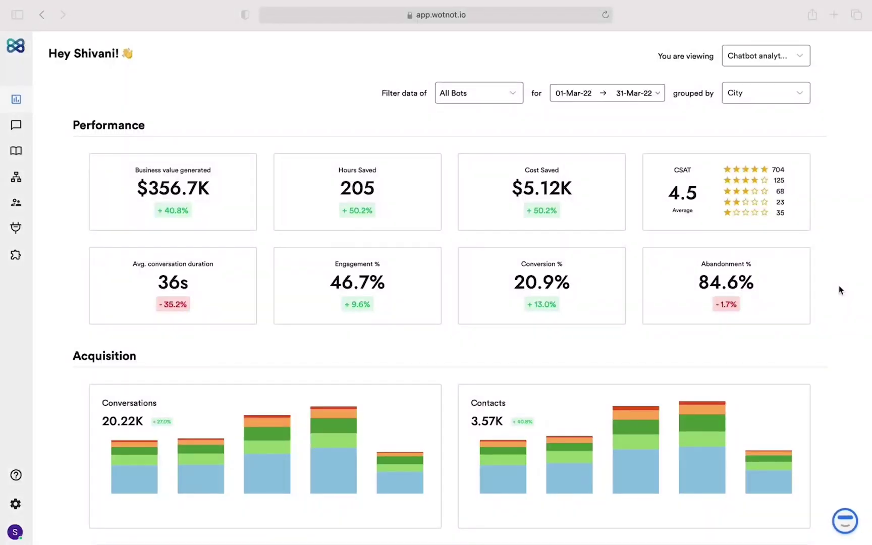
Check the Hours Saved breakdown's bot, date-range and grouping filters, then return to the dashboard
left_click(307, 192)
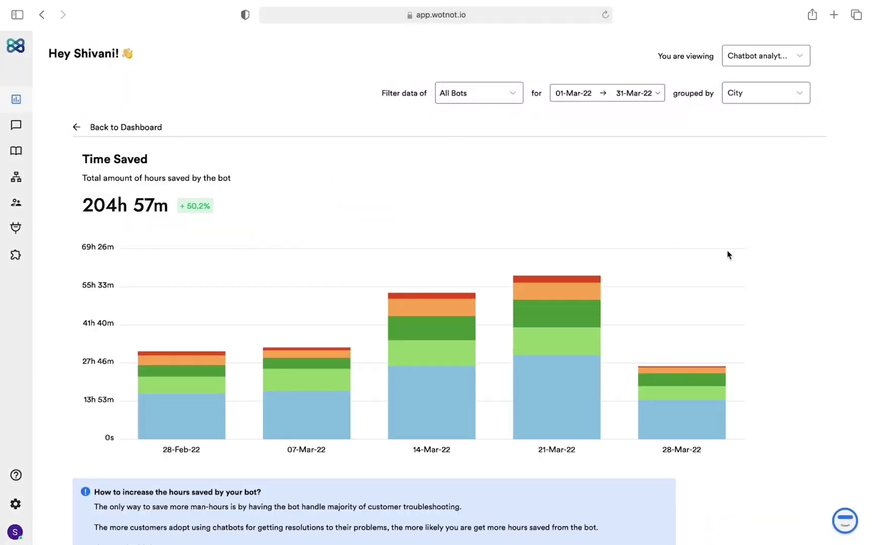
left_click(513, 95)
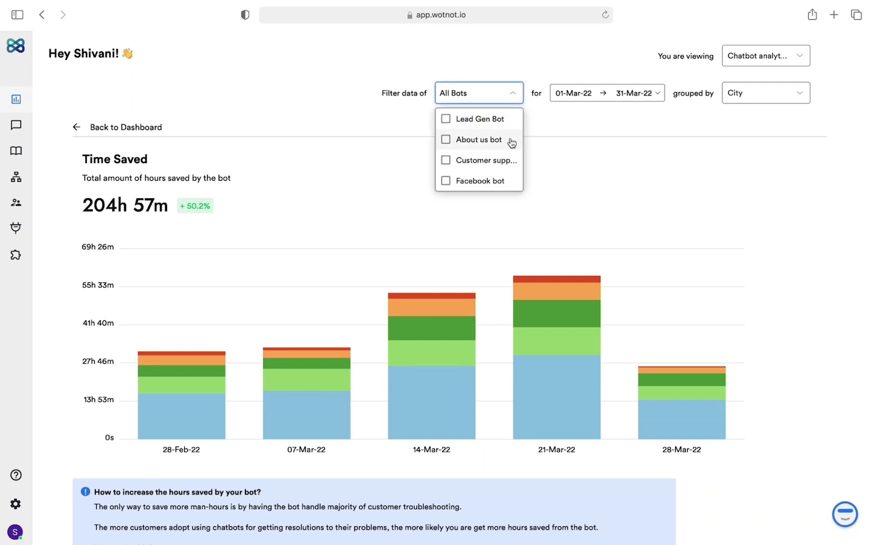
left_click(514, 96)
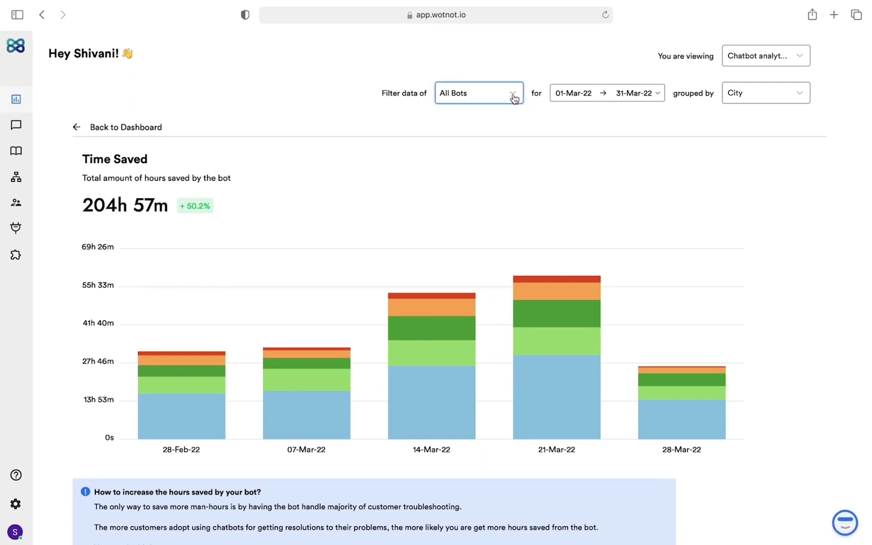
left_click(658, 94)
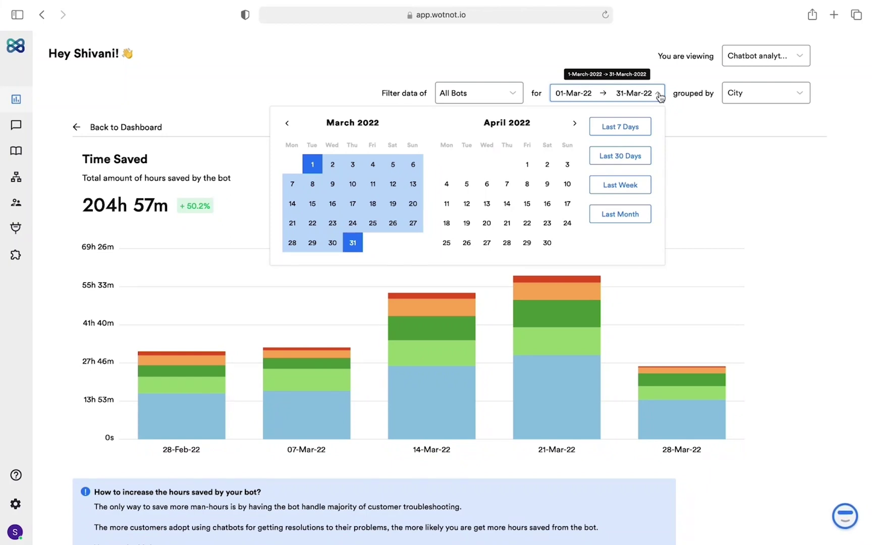
left_click(659, 94)
left_click(775, 100)
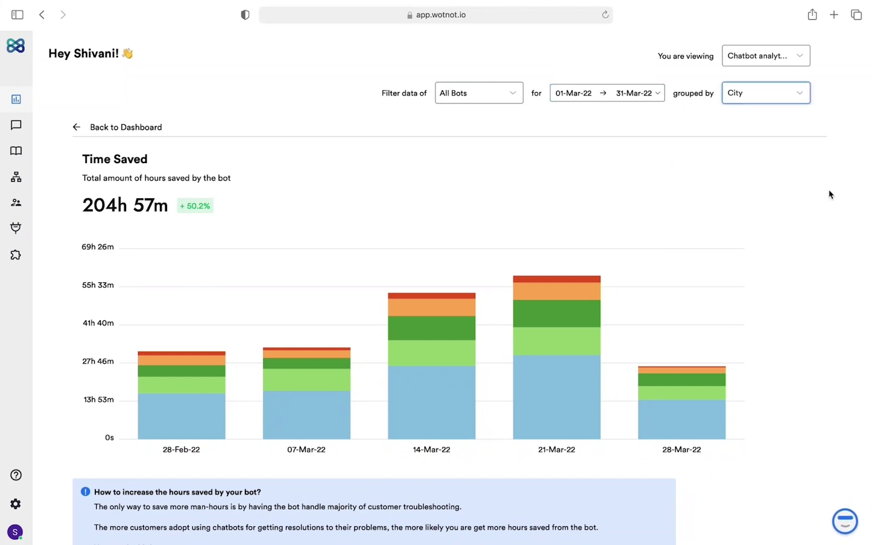
mouse_move(598, 284)
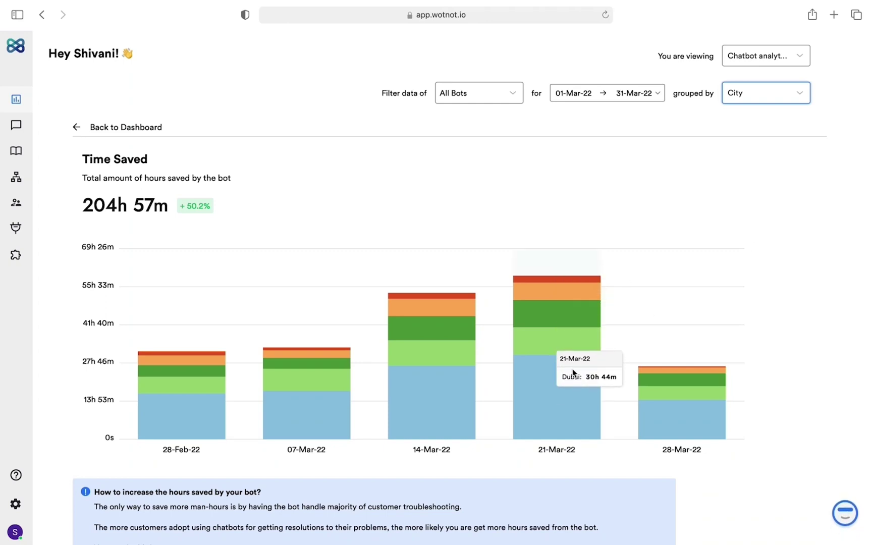
left_click(16, 101)
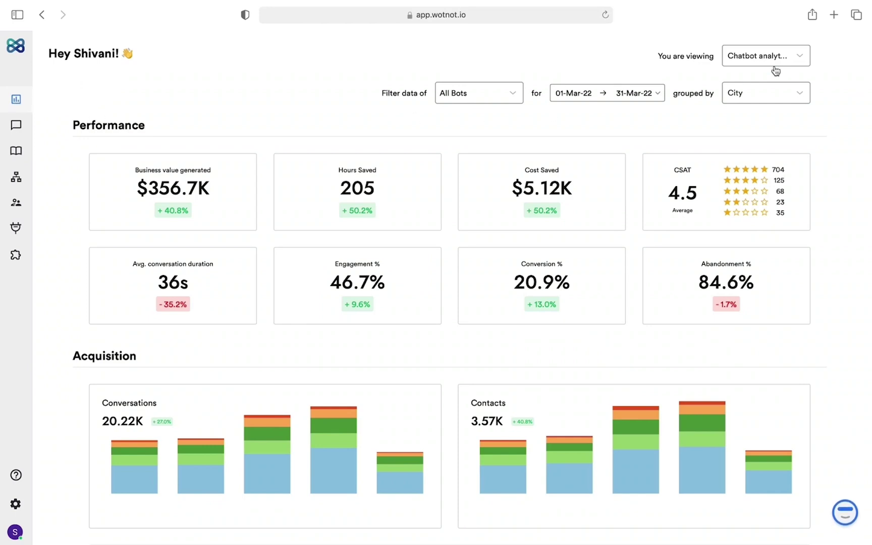
Look at the chatbot versus agent analytics choice and scroll through the dashboard
left_click(801, 60)
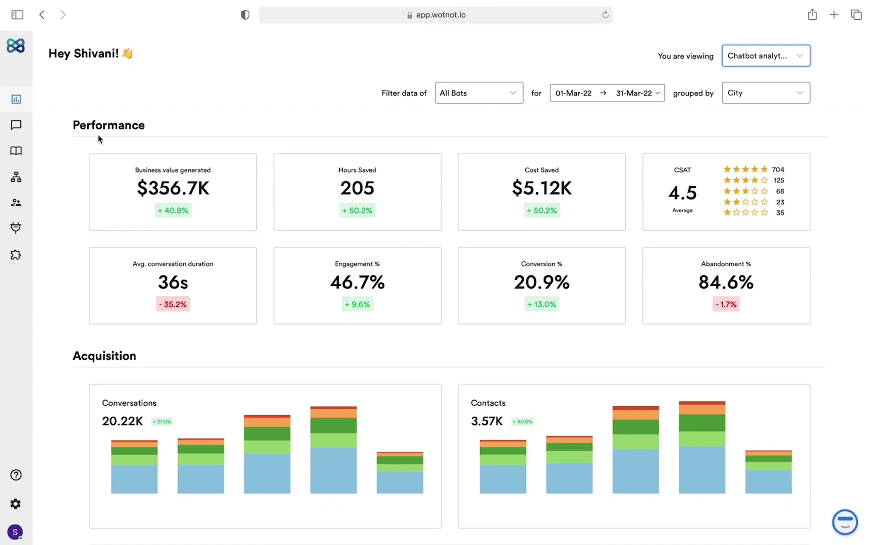
scroll(106, 137, "down", 8)
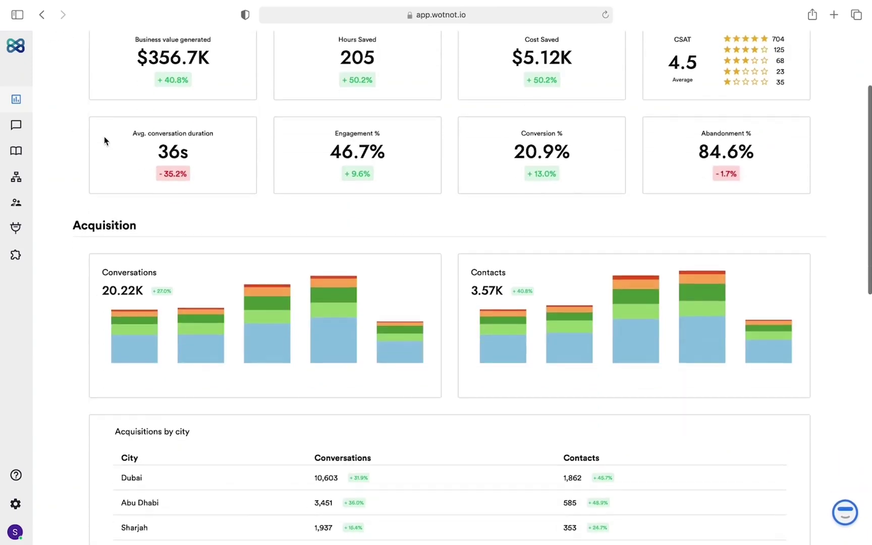
scroll(99, 165, "down", 15)
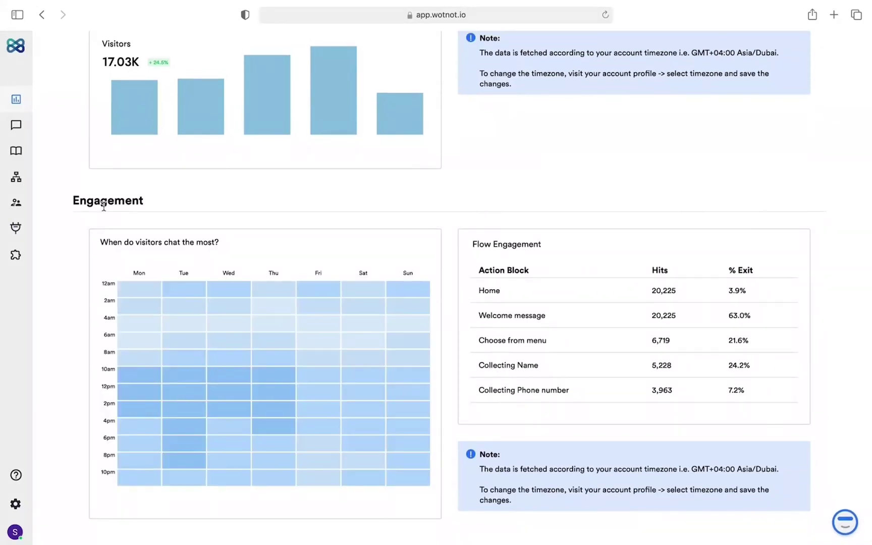
scroll(103, 208, "up", 20)
scroll(103, 176, "down", 2)
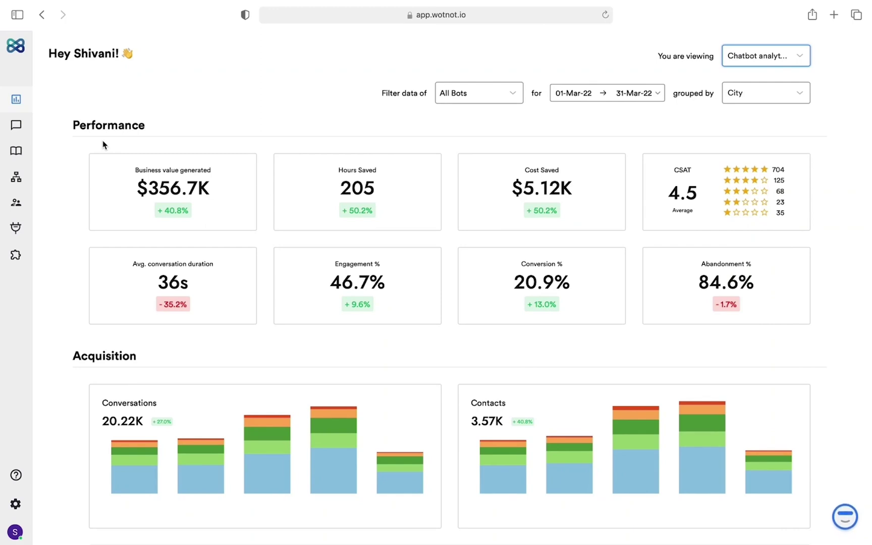
mouse_move(111, 192)
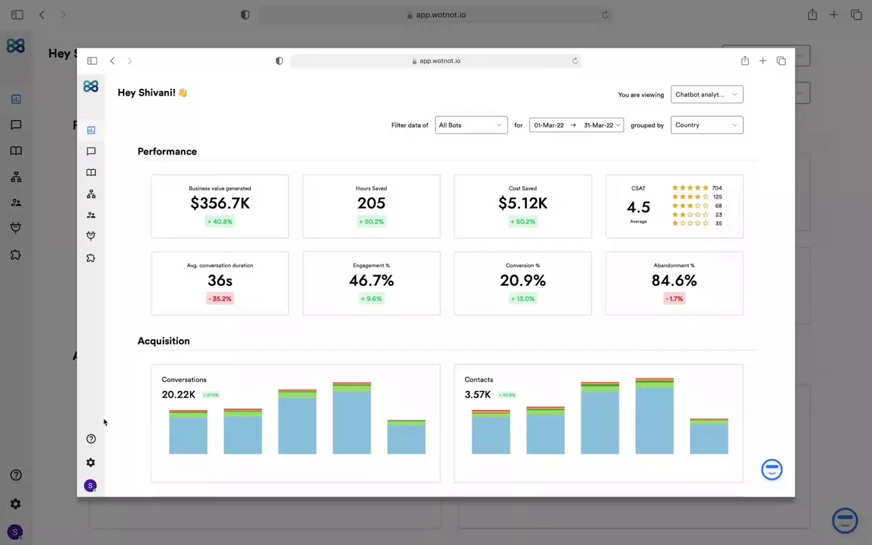
Set the account's Business Value to 100 in Account Details, then begin editing Hourly Cost
left_click(15, 504)
left_click(129, 163)
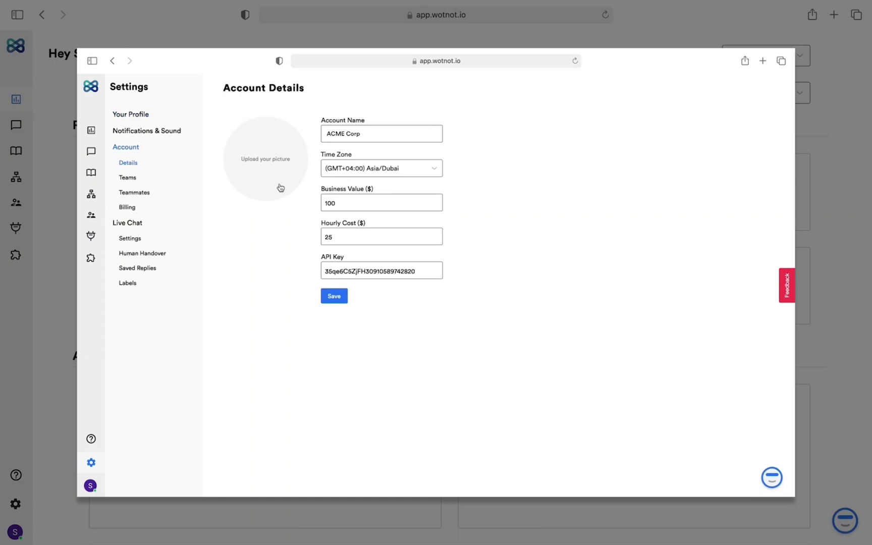
double_click(329, 203)
key("BackSpace")
type("100")
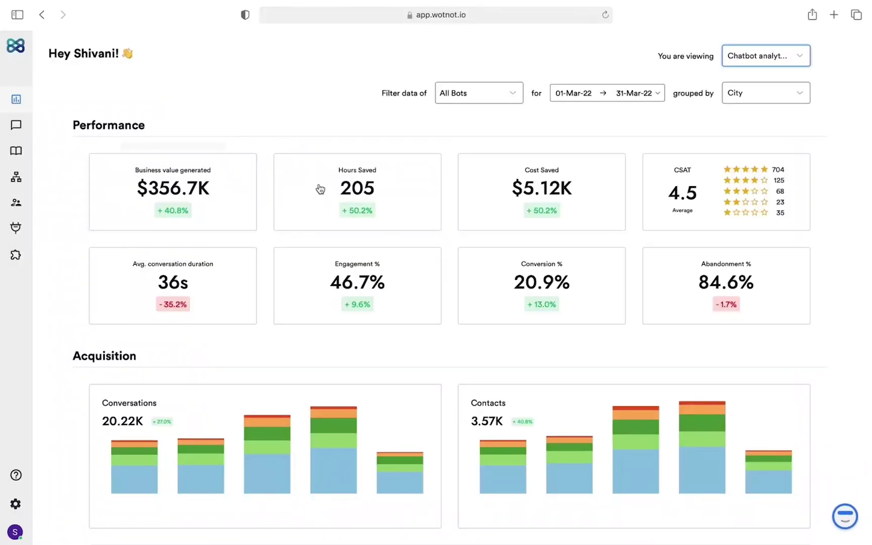
mouse_move(307, 195)
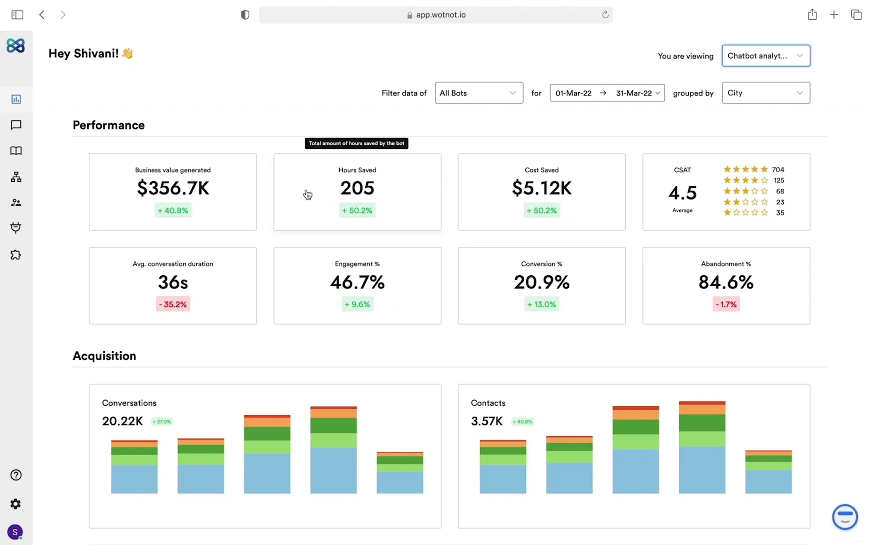
mouse_move(483, 194)
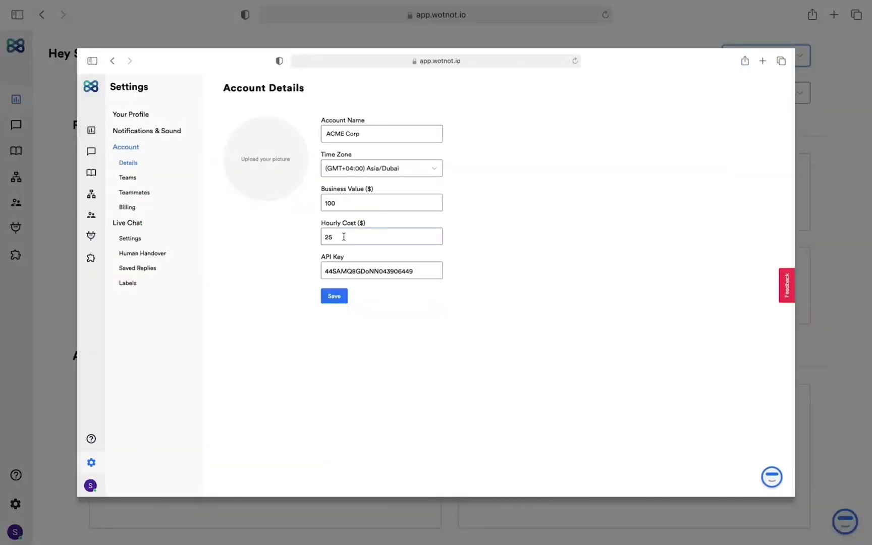
left_click(343, 236)
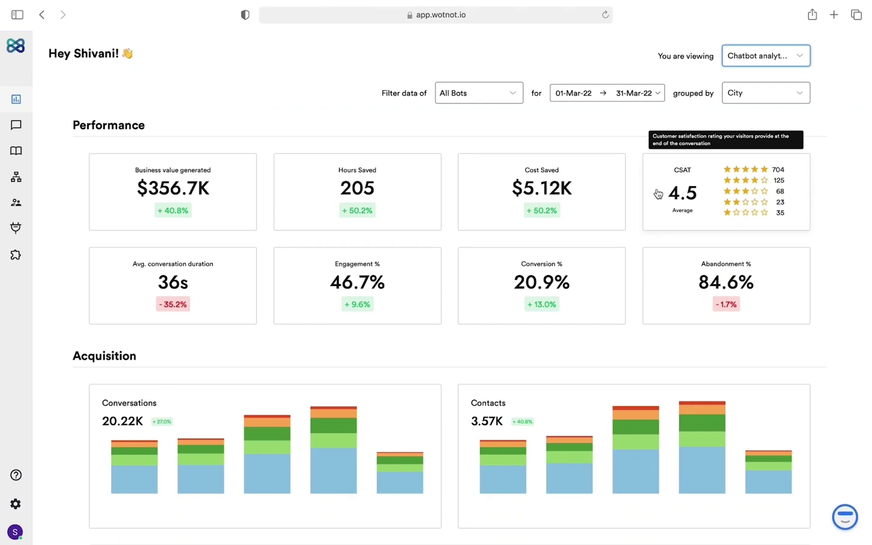
mouse_move(117, 292)
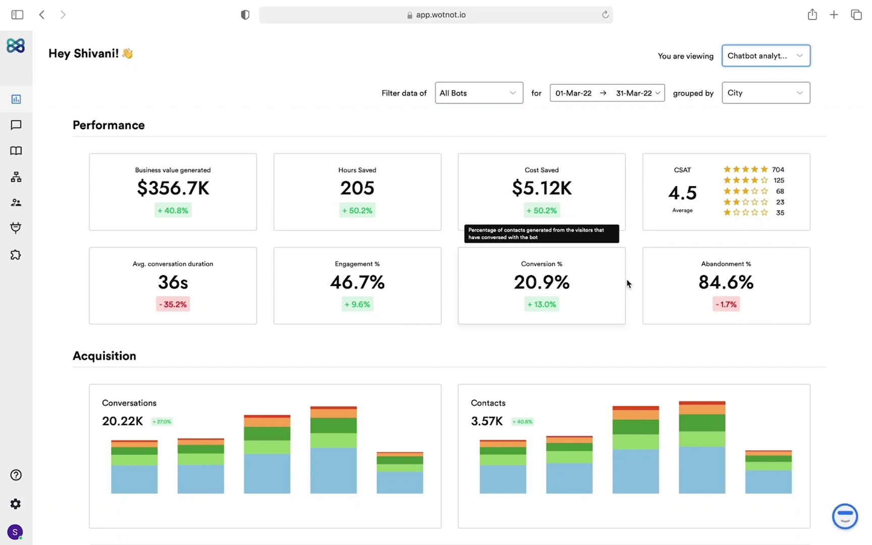
mouse_move(663, 291)
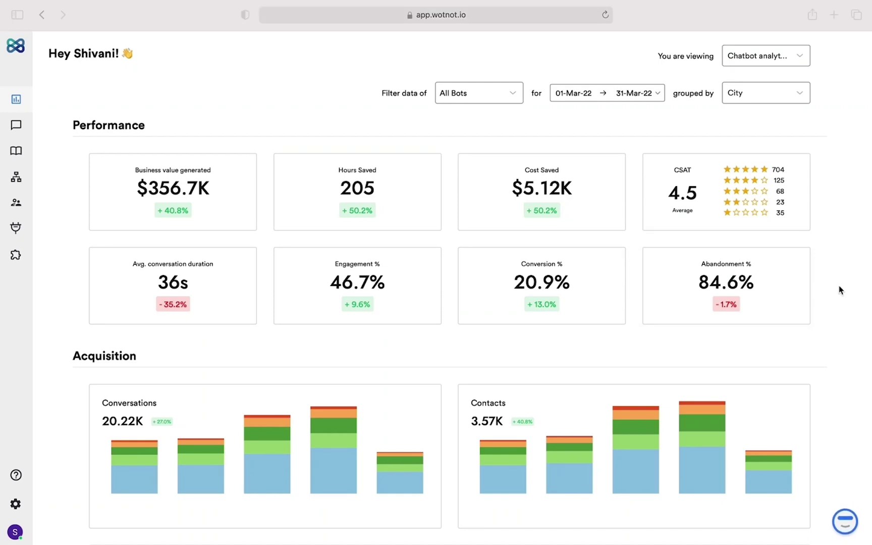
Open the Hours Saved card's 204h 57m breakdown and scroll to the tips box
left_click(307, 191)
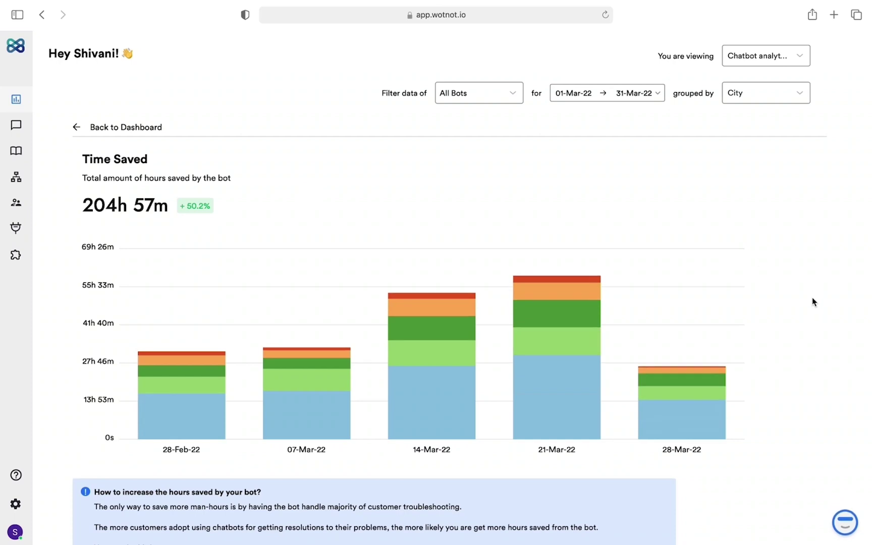
scroll(812, 299, "down", 3)
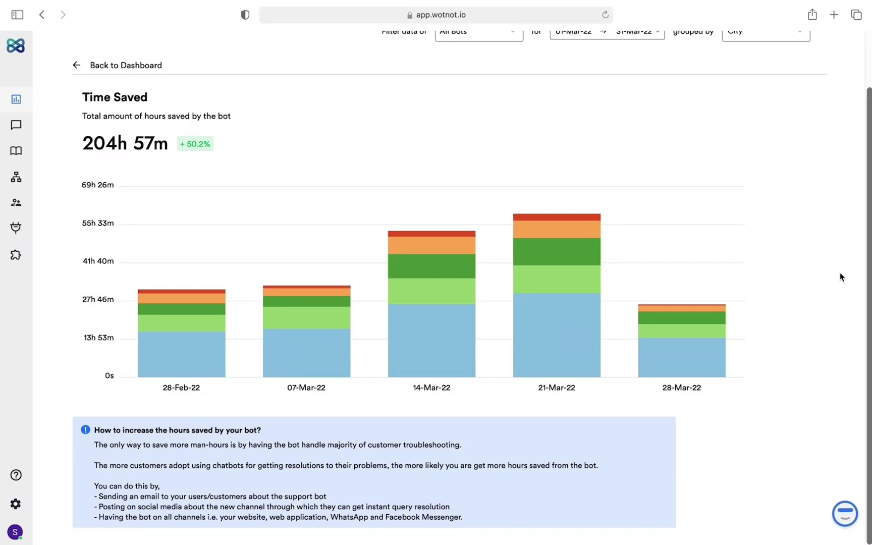
Leave the filters at All Bots and 01-Mar-22 to 31-Mar-22, then list the City grouping options
scroll(837, 275, "up", 3)
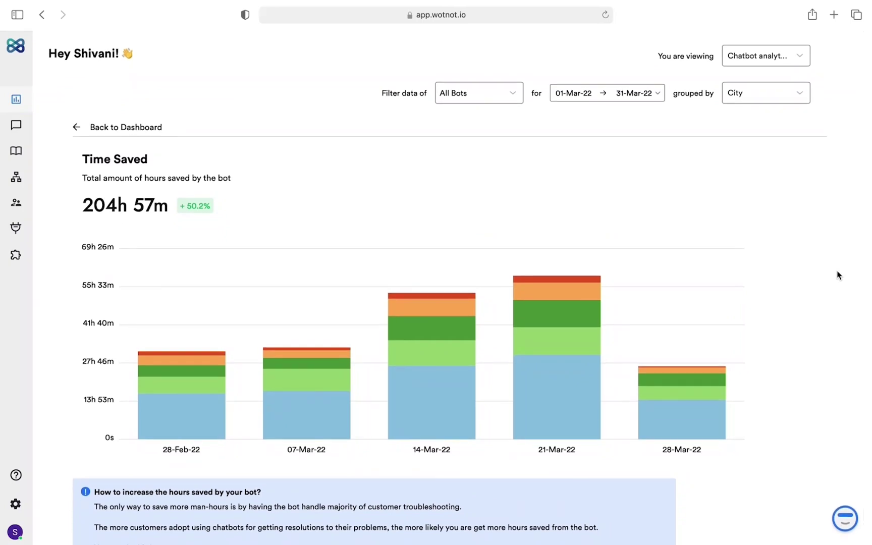
left_click(515, 99)
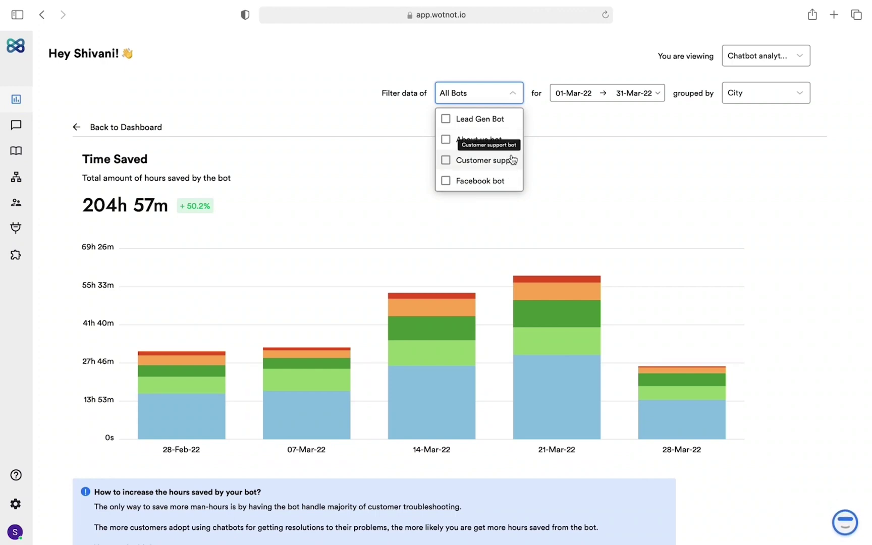
left_click(514, 96)
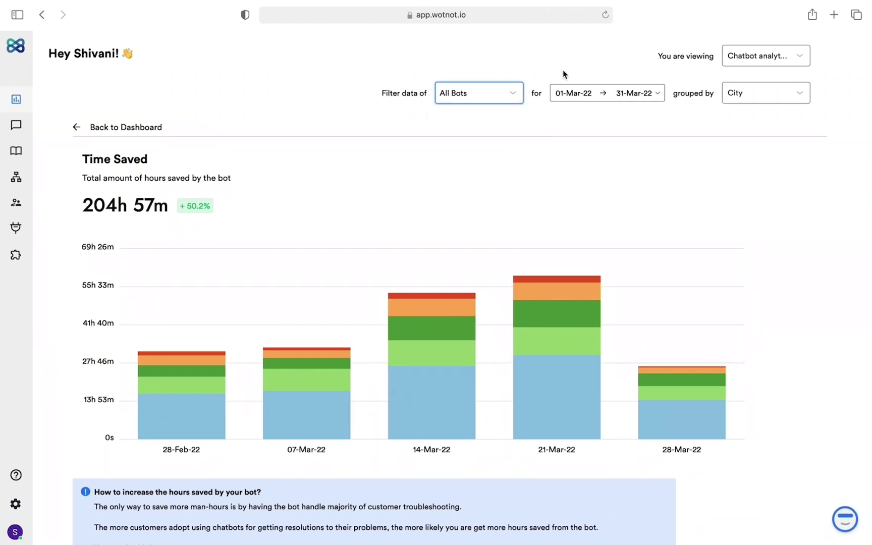
left_click(658, 95)
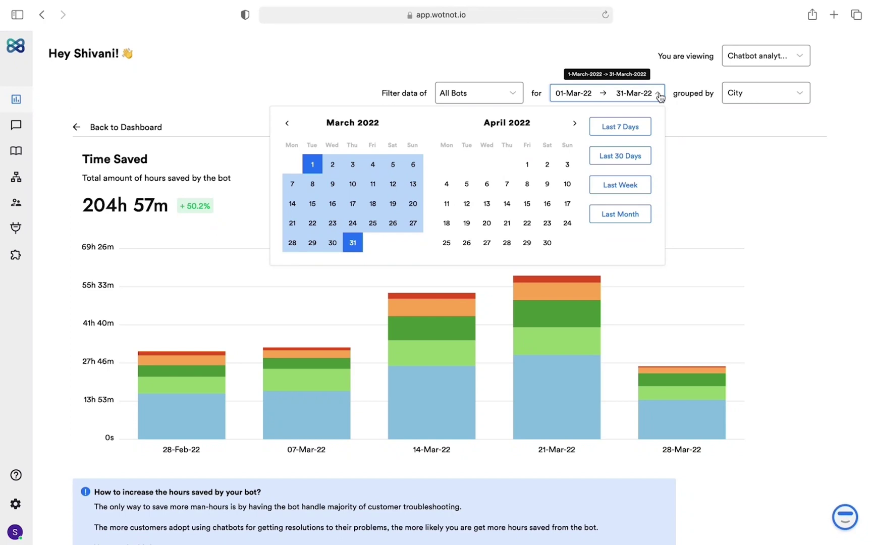
left_click(659, 94)
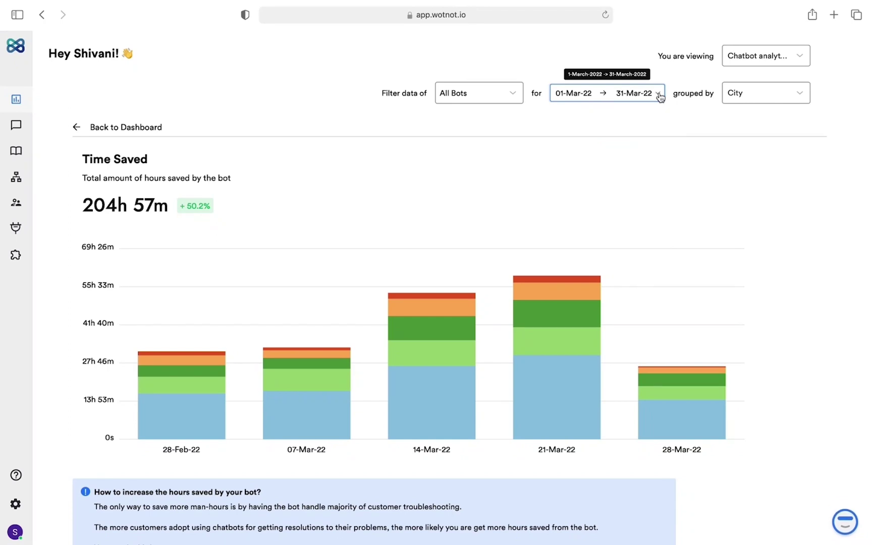
left_click(802, 96)
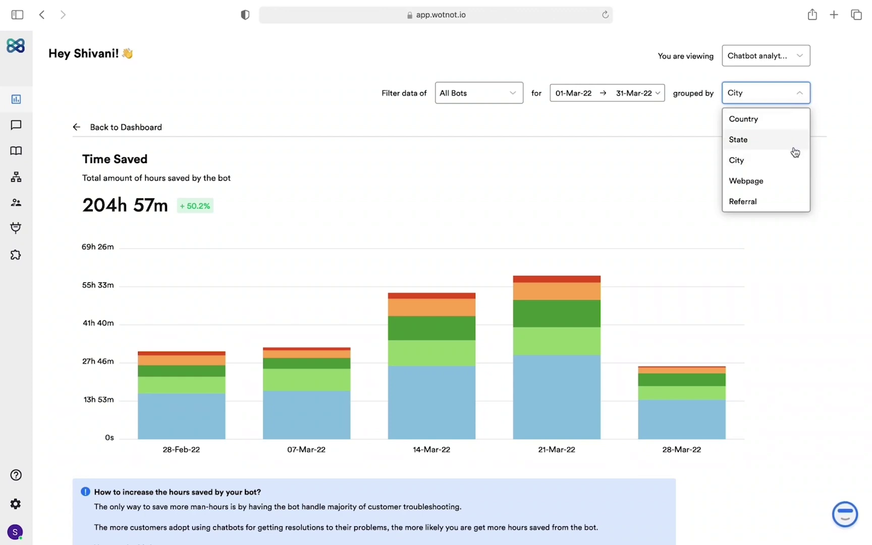
Close the grouping list with City still selected and return to the Performance and Acquisition overview
scroll(790, 202, "down", 5)
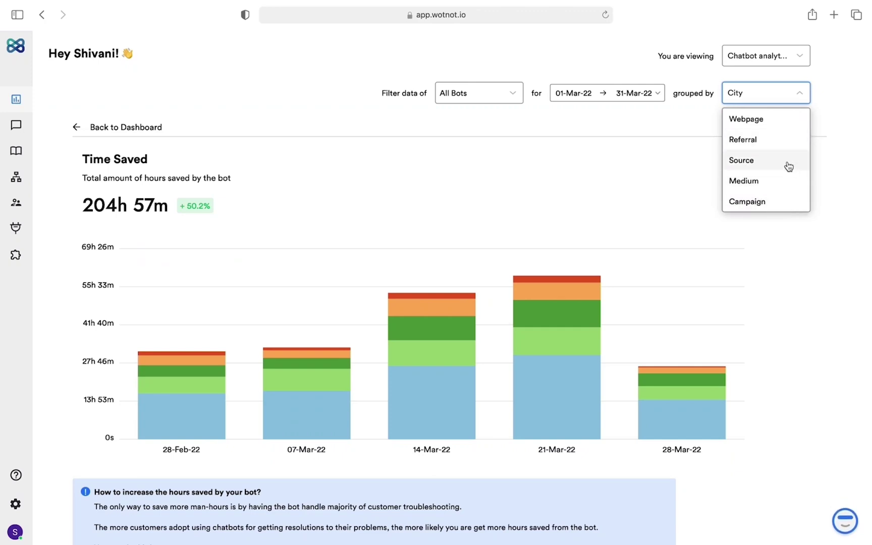
left_click(802, 95)
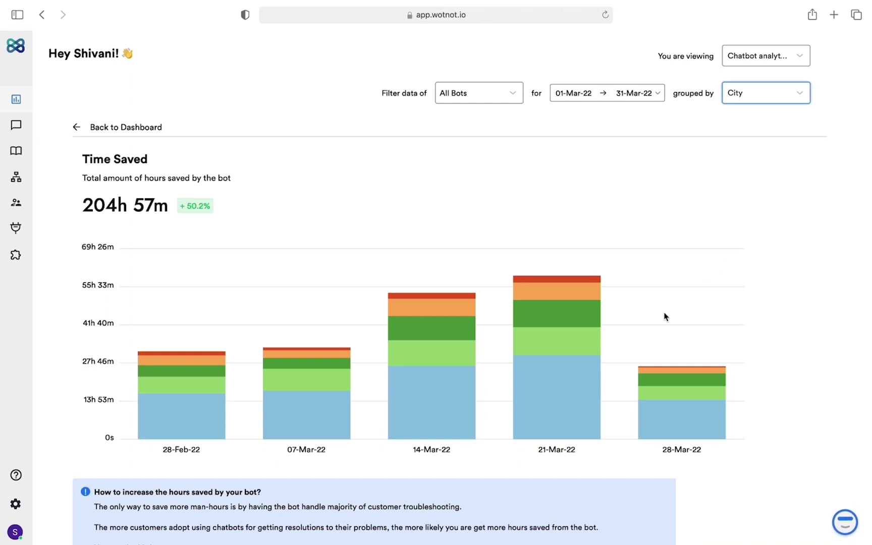
mouse_move(599, 282)
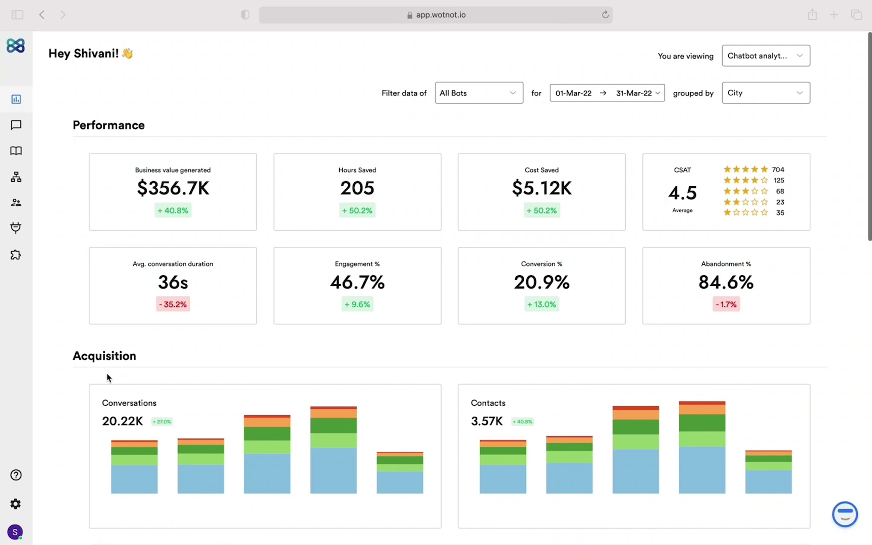
Scroll to 'Acquisitions by city' and open the full table from the Dubai row
scroll(50, 447, "down", 2)
scroll(50, 450, "down", 10)
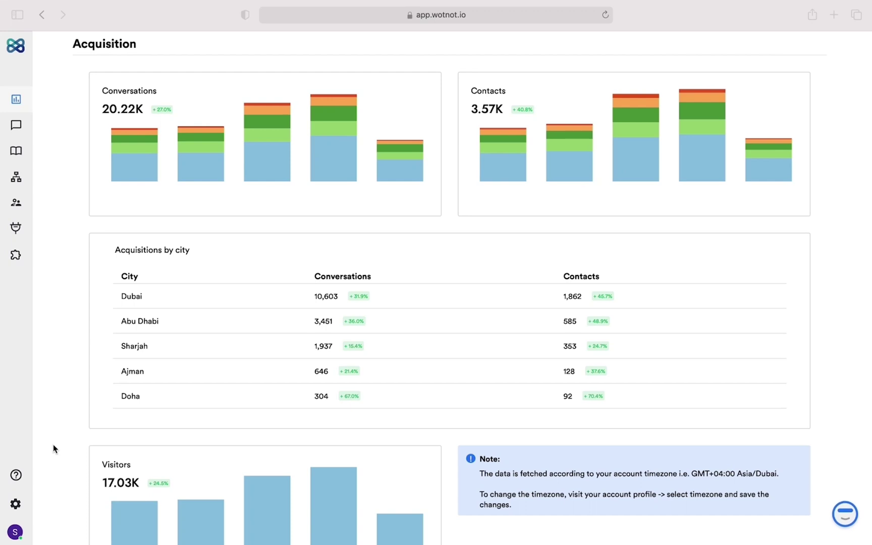
left_click(138, 295)
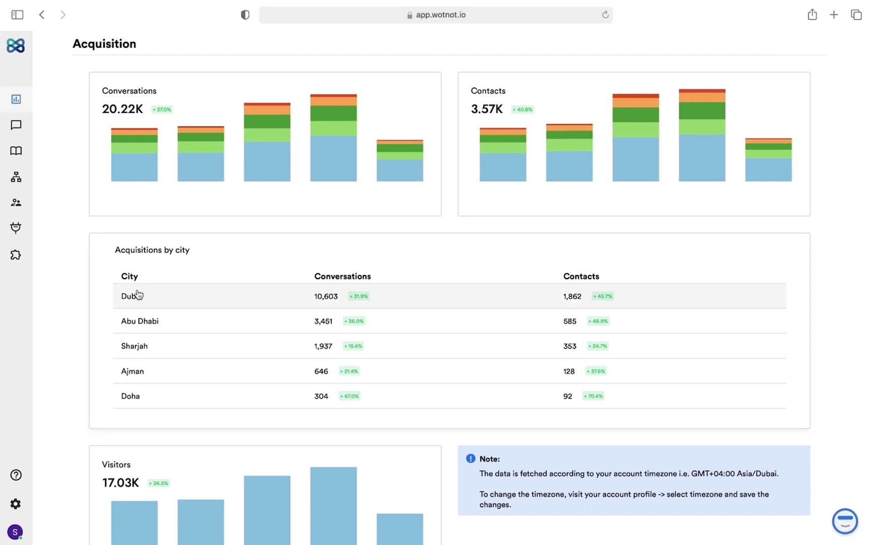
left_click(137, 294)
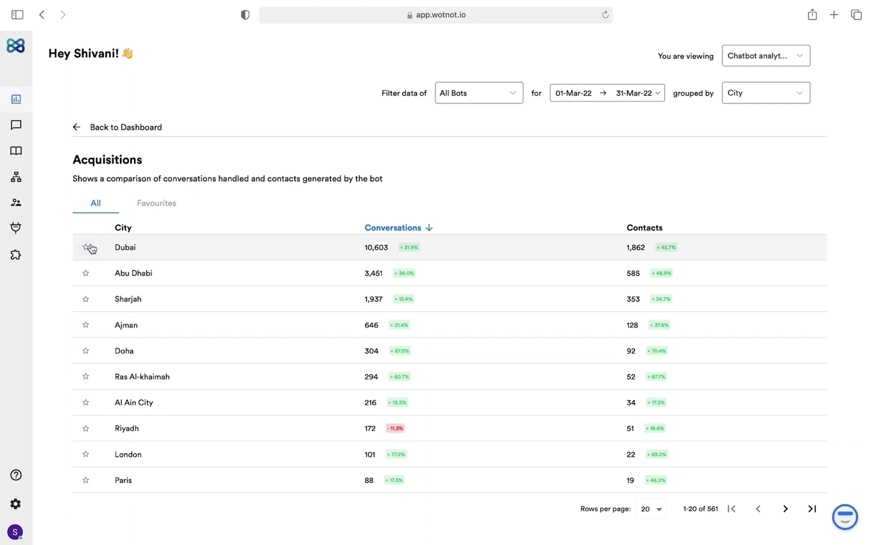
Star Dubai and Abu Dhabi, view the Favourites tab, then go back to the dashboard
left_click(86, 247)
left_click(86, 274)
left_click(155, 204)
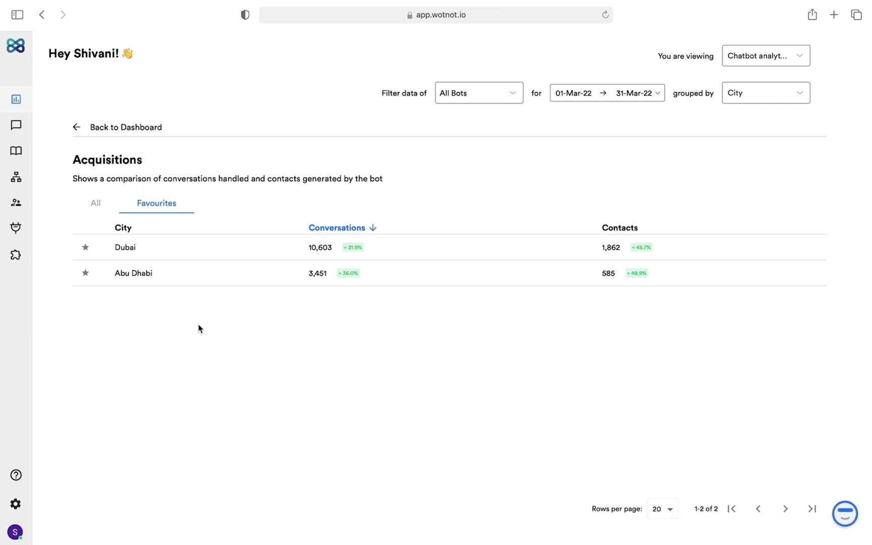
left_click(77, 130)
scroll(239, 349, "down", 8)
Scroll past the 17.03K Visitors chart down to the Engagement heatmap and Flow Engagement table
scroll(240, 349, "down", 1)
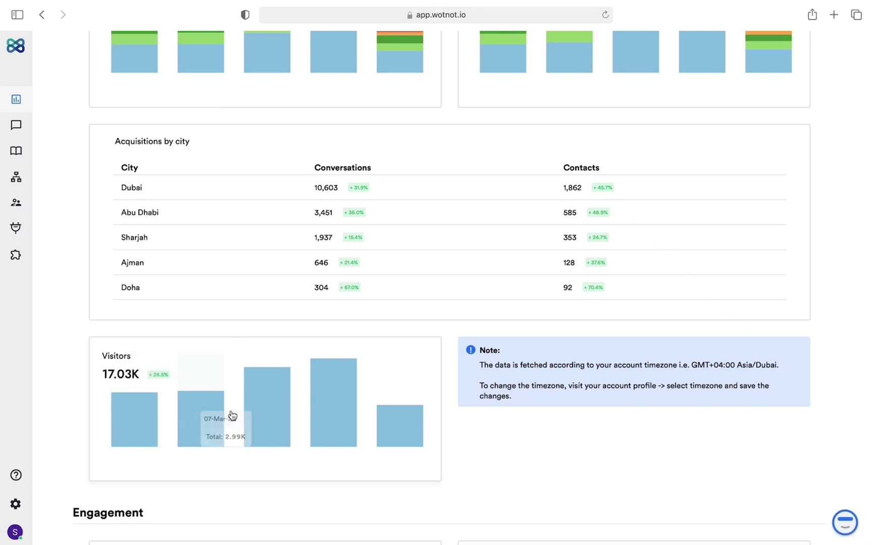
mouse_move(266, 410)
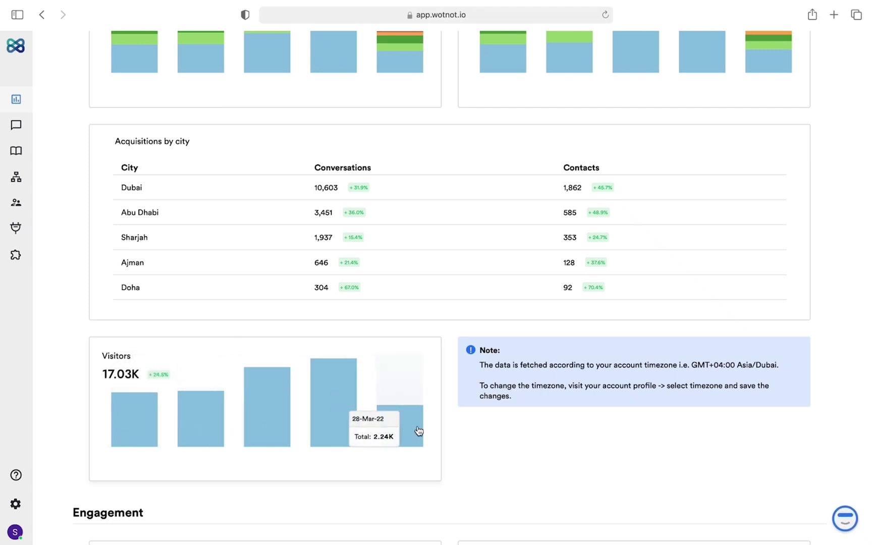
scroll(571, 449, "down", 6)
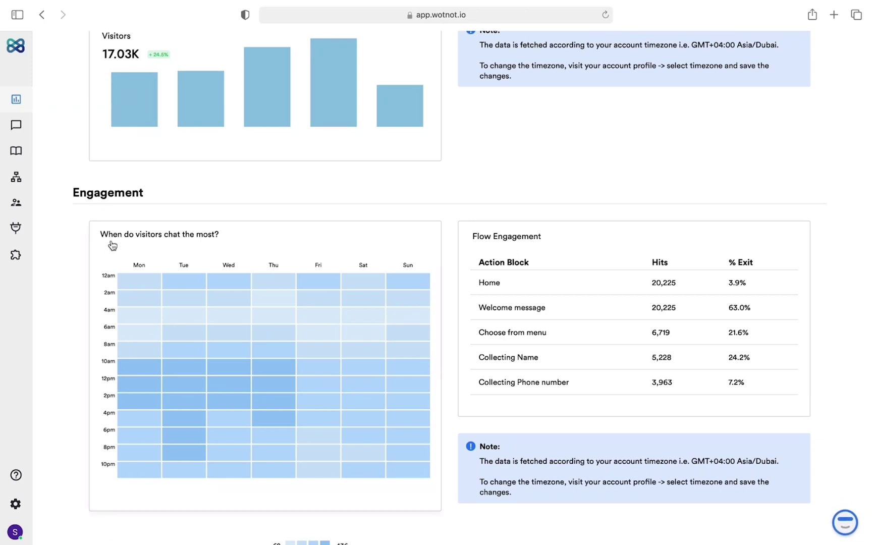
mouse_move(141, 286)
mouse_move(183, 371)
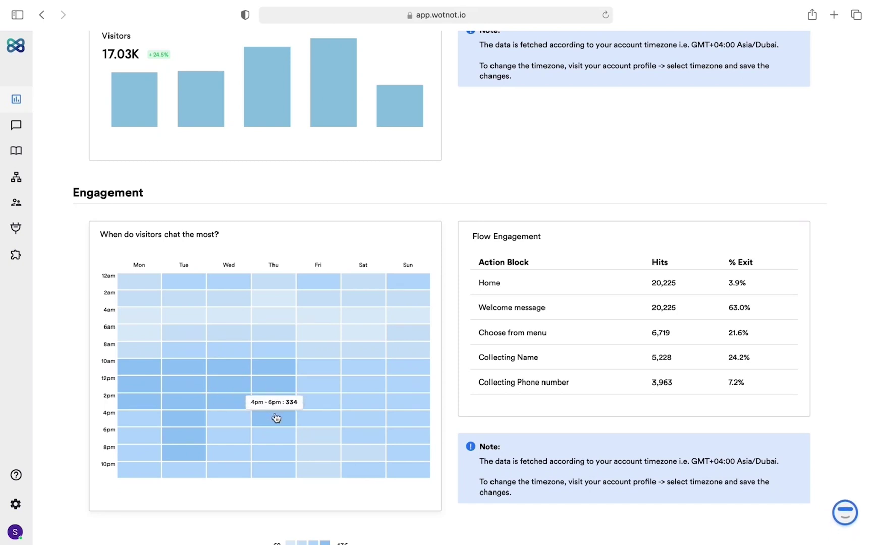
mouse_move(322, 389)
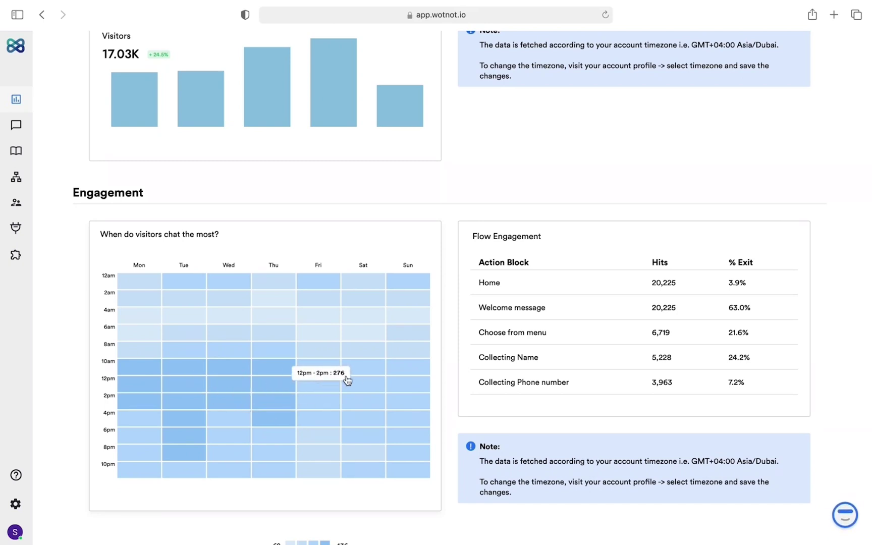
mouse_move(373, 376)
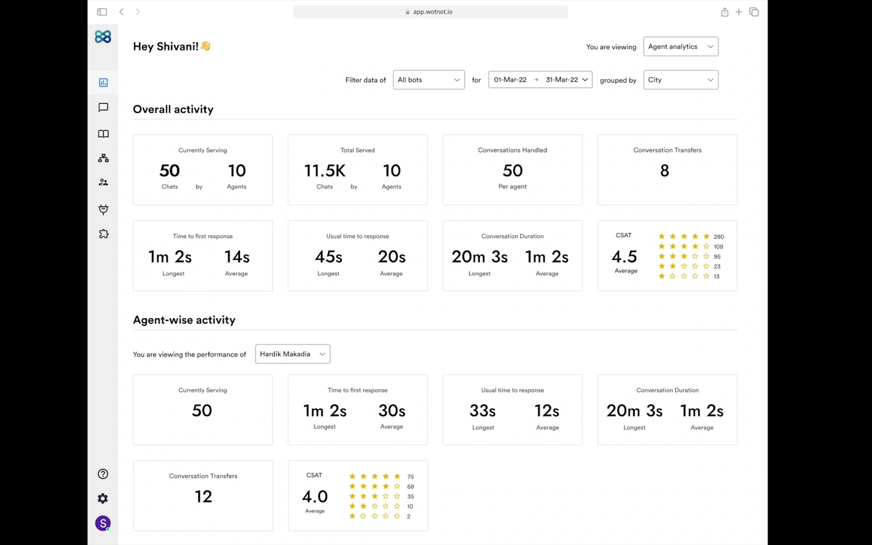
Inspect the Currently Serving card on the Agent analytics dashboard showing 50 chats served
mouse_move(254, 180)
mouse_move(205, 258)
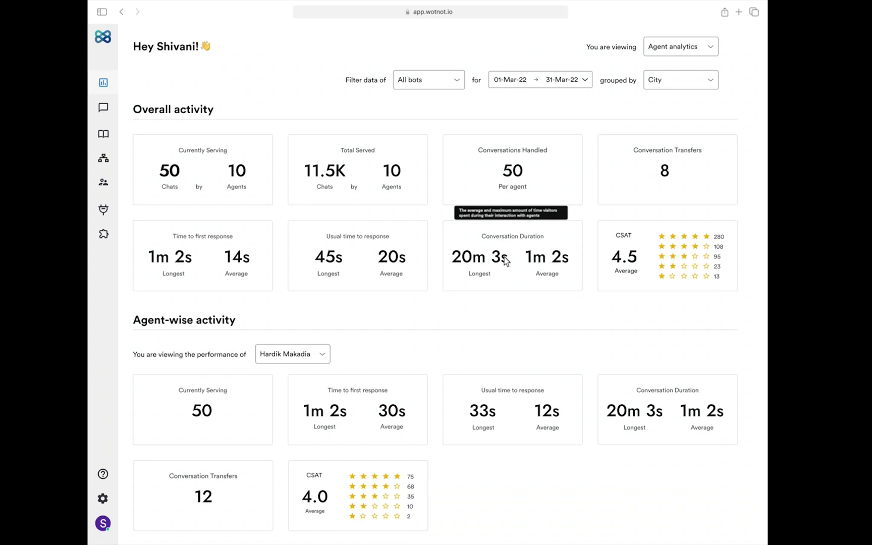
mouse_move(638, 257)
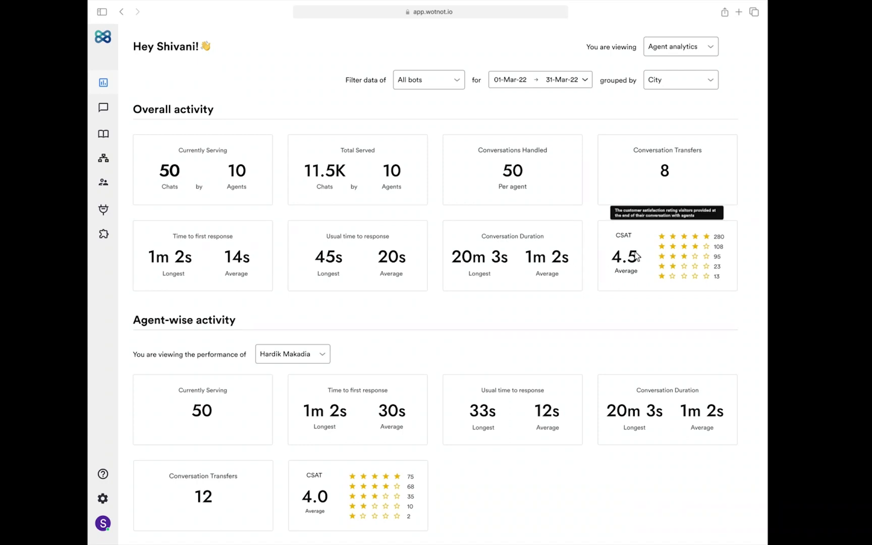